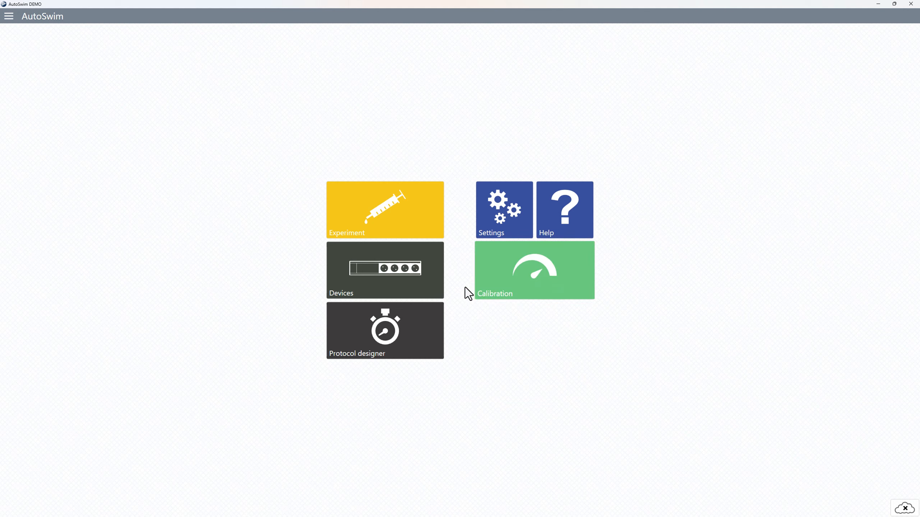
# View the connected device's status on the Devices page and return to the start screen.
pyautogui.click(384, 270)
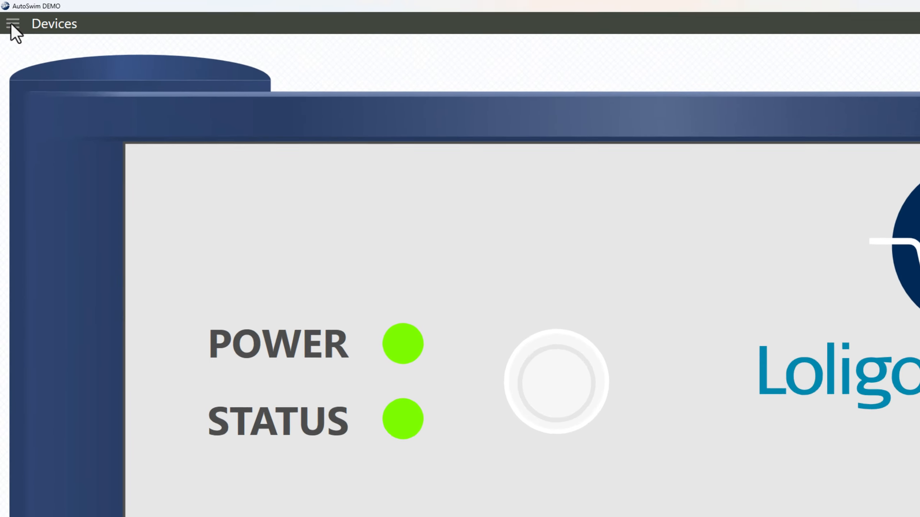
pyautogui.click(8, 16)
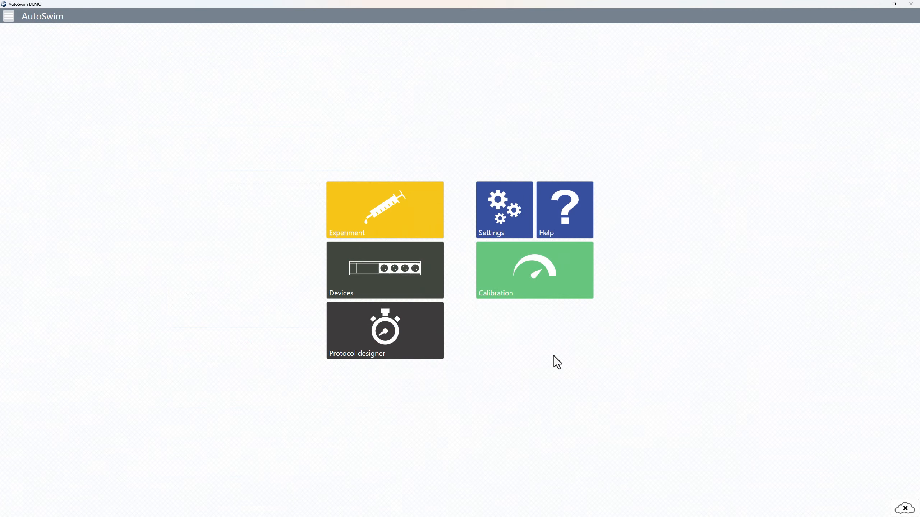
# Open the calibration page and choose 5 moving average samples.
pyautogui.click(529, 279)
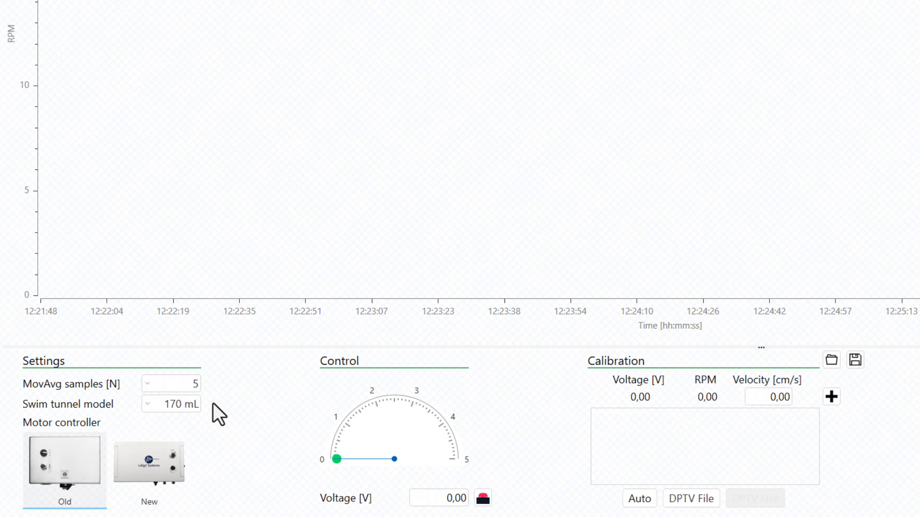
pyautogui.click(184, 385)
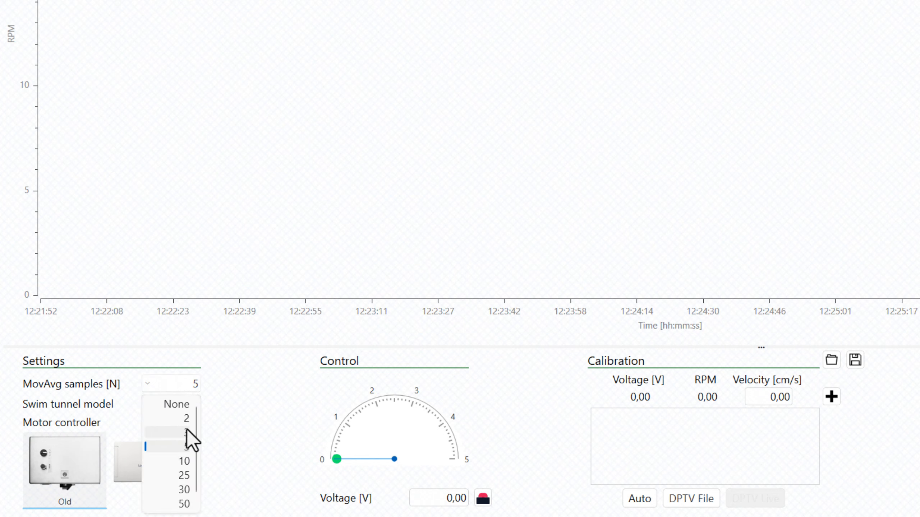
pyautogui.click(158, 449)
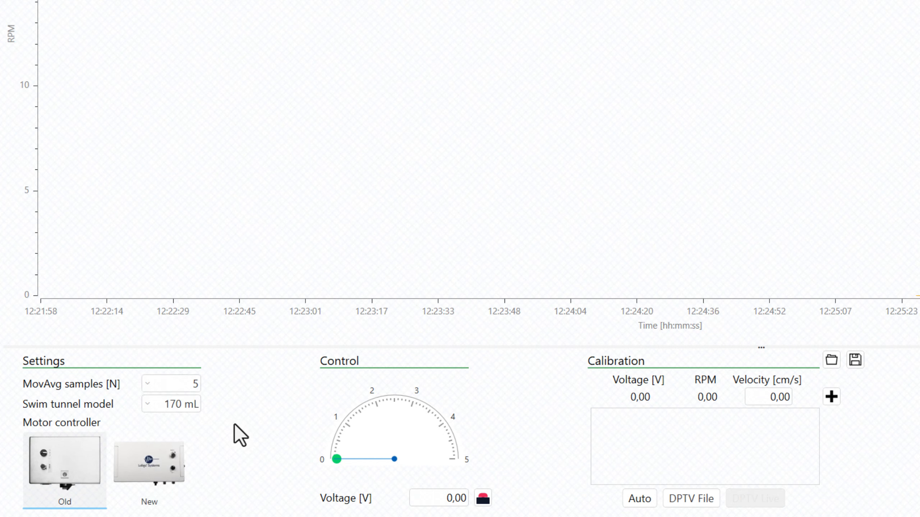
# Review the available swim tunnel models and set the swim tunnel model to 5 L.
pyautogui.click(188, 408)
pyautogui.scroll(-1, 195, 363)
pyautogui.scroll(1, 193, 328)
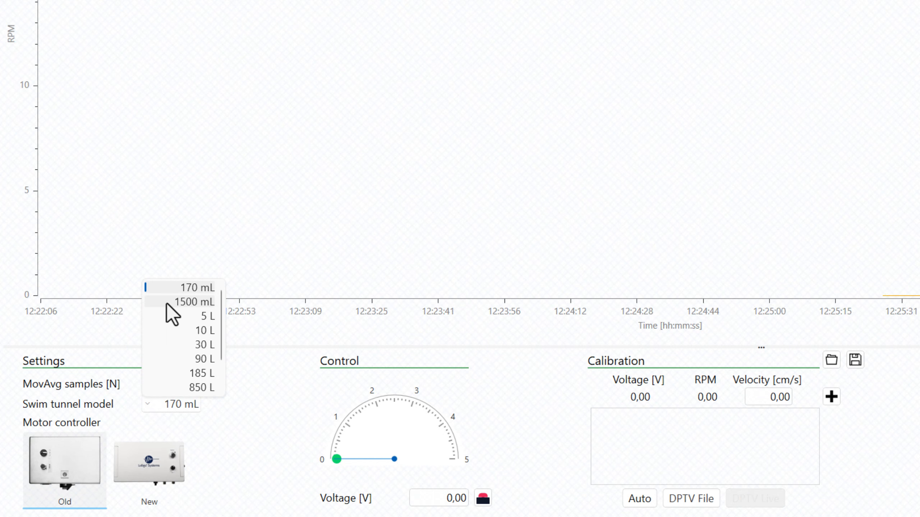
pyautogui.click(173, 290)
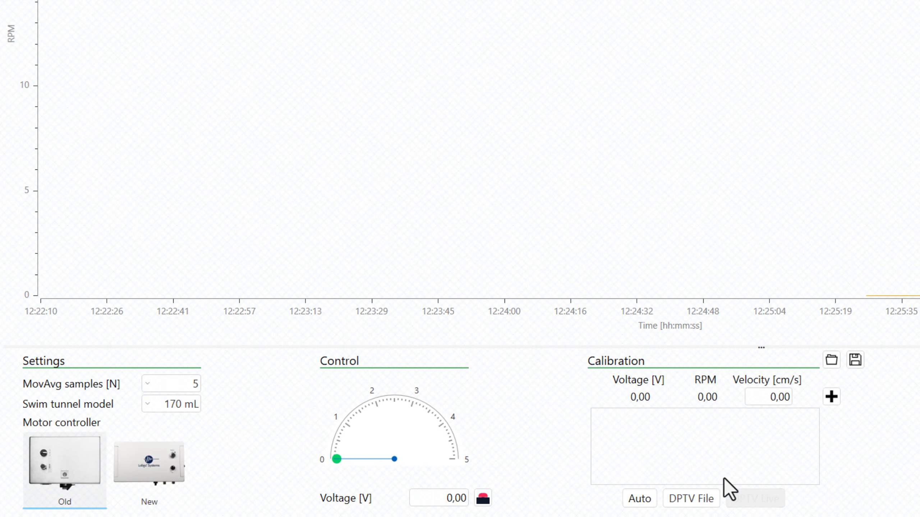
pyautogui.click(691, 499)
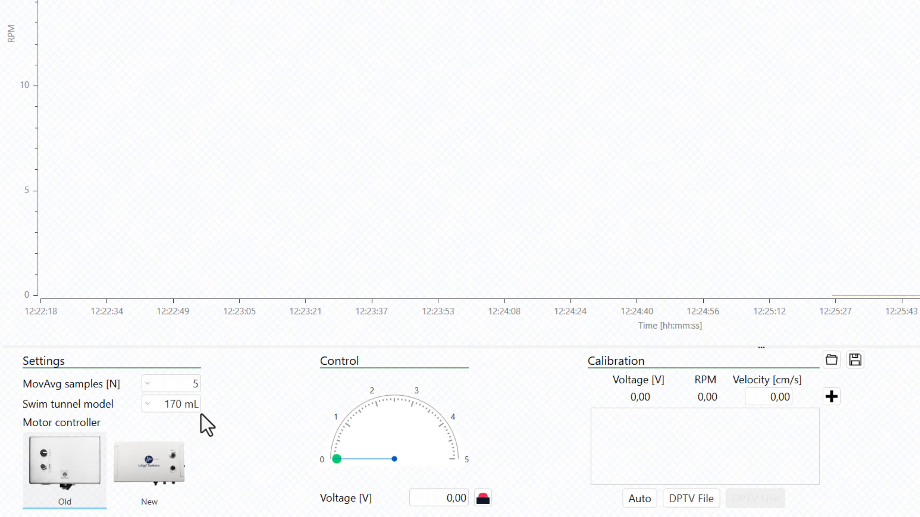
pyautogui.click(183, 405)
pyautogui.click(202, 291)
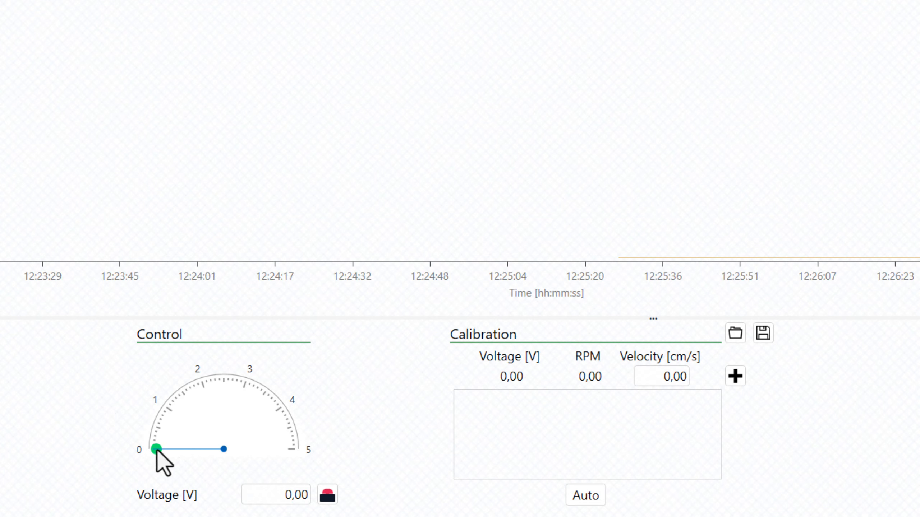
# Move the motor control dial to about 0,47 V and set the control voltage to exactly 0,80 V.
pyautogui.moveTo(156, 449); pyautogui.dragTo(157, 430)
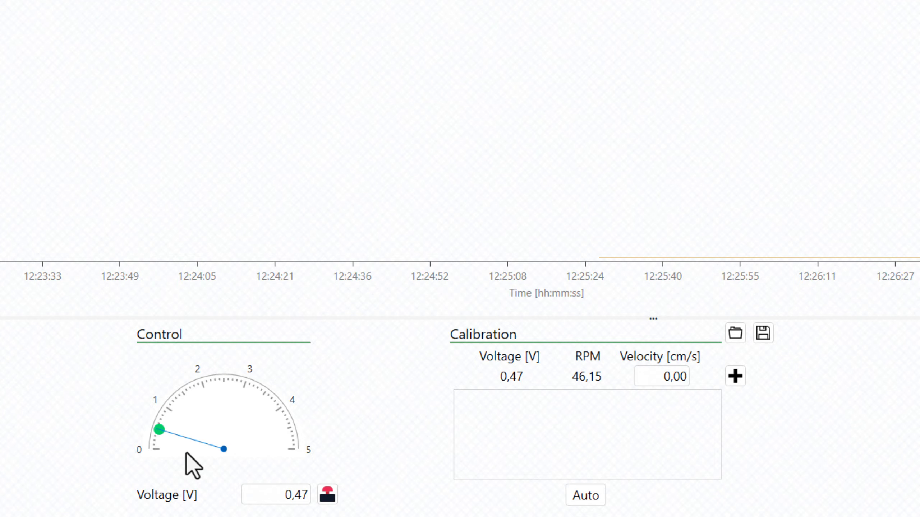
pyautogui.click(264, 494)
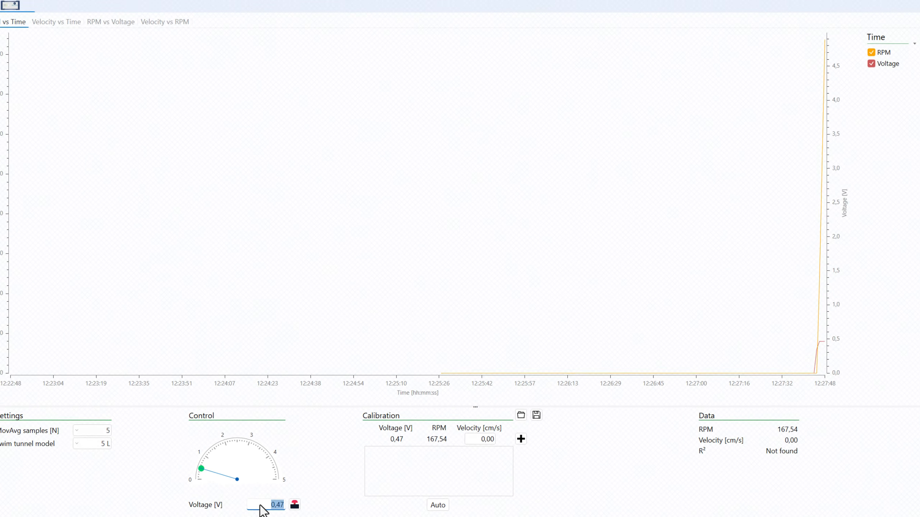
pyautogui.write('0')
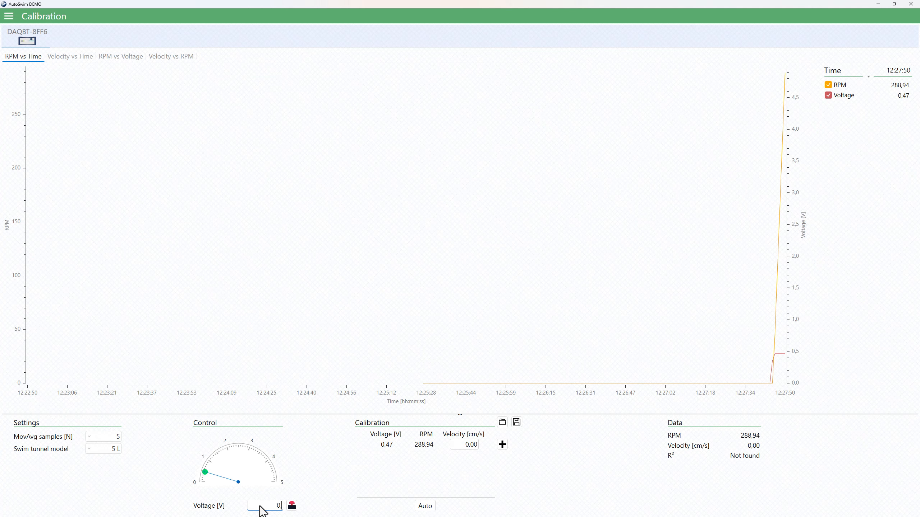
pyautogui.write(',80')
pyautogui.press('Return')
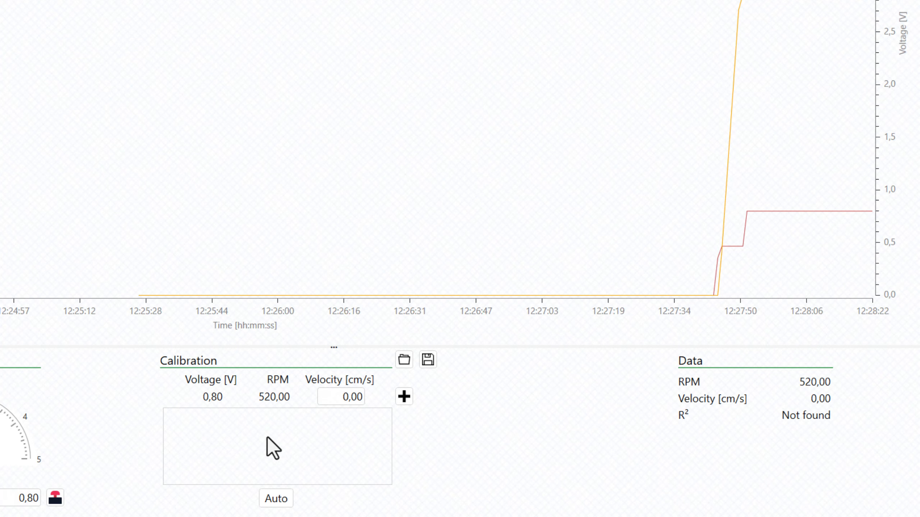
# Enter a measured velocity of 6 cm/s for the calibration point at 0,80 V.
pyautogui.write('6')
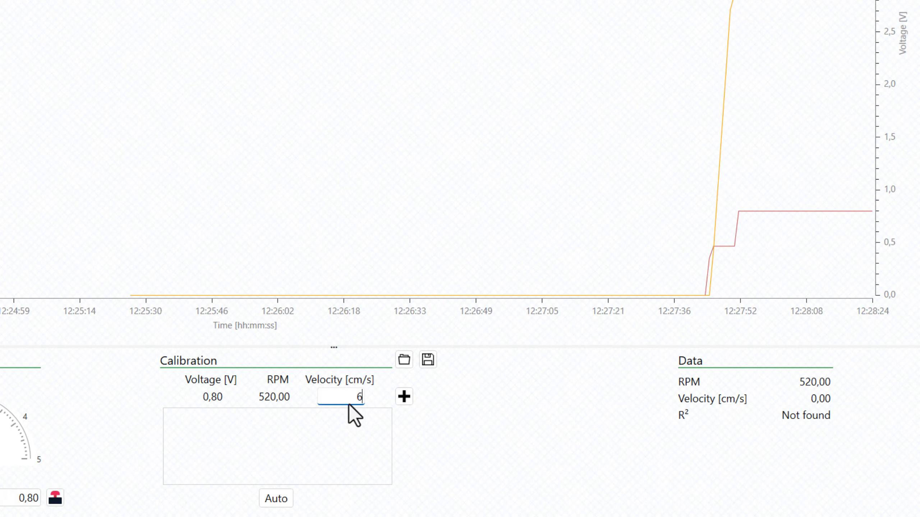
pyautogui.click(404, 396)
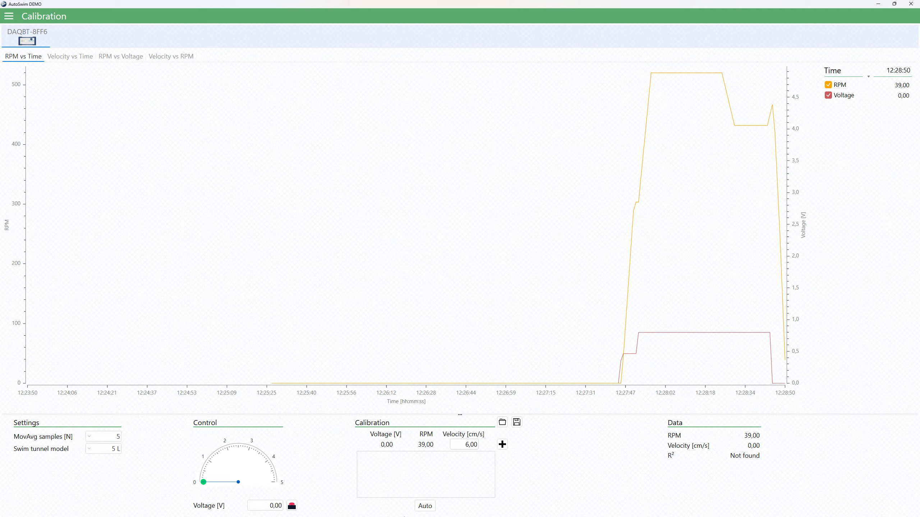
# Start the automatic calibration and record a velocity of 7,20 cm/s for the 1,00 V point.
pyautogui.click(425, 506)
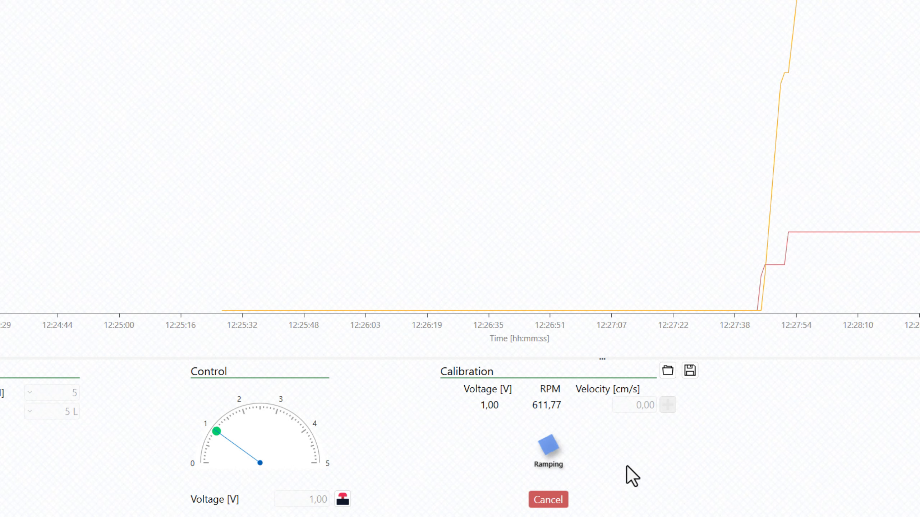
pyautogui.click(628, 408)
pyautogui.write('7,3')
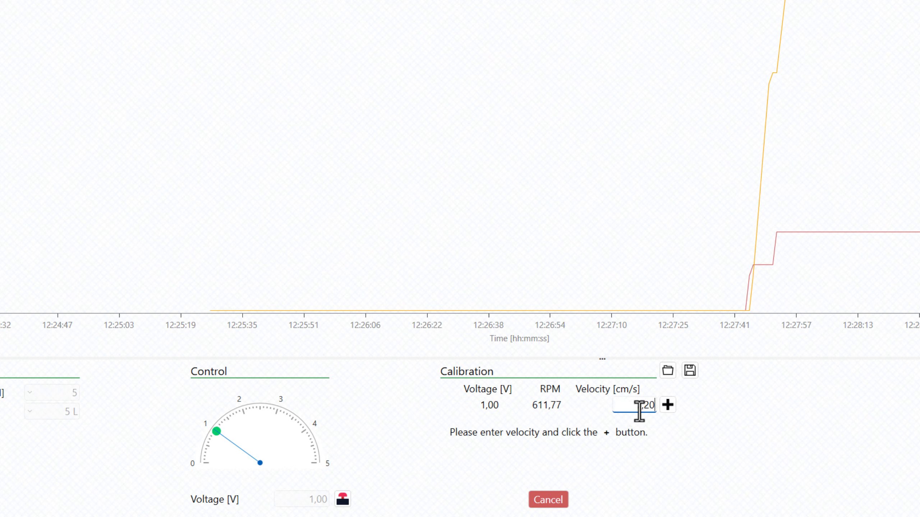
pyautogui.click(668, 405)
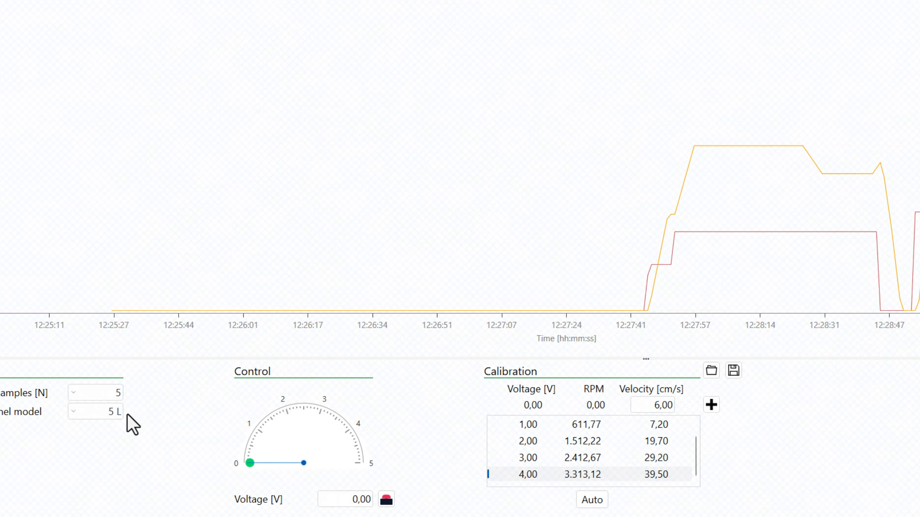
# Change the swim tunnel model to 170 mL.
pyautogui.click(101, 412)
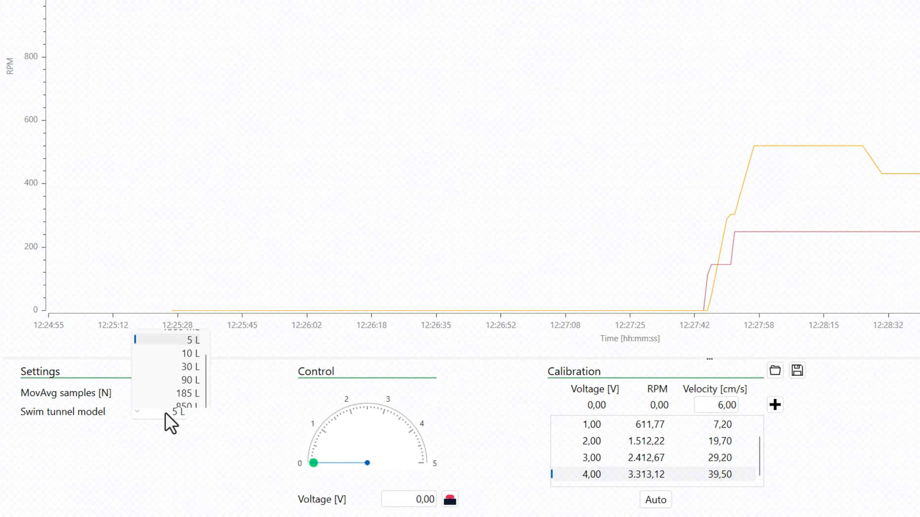
pyautogui.scroll(-2, 115, 395)
pyautogui.scroll(3, 120, 327)
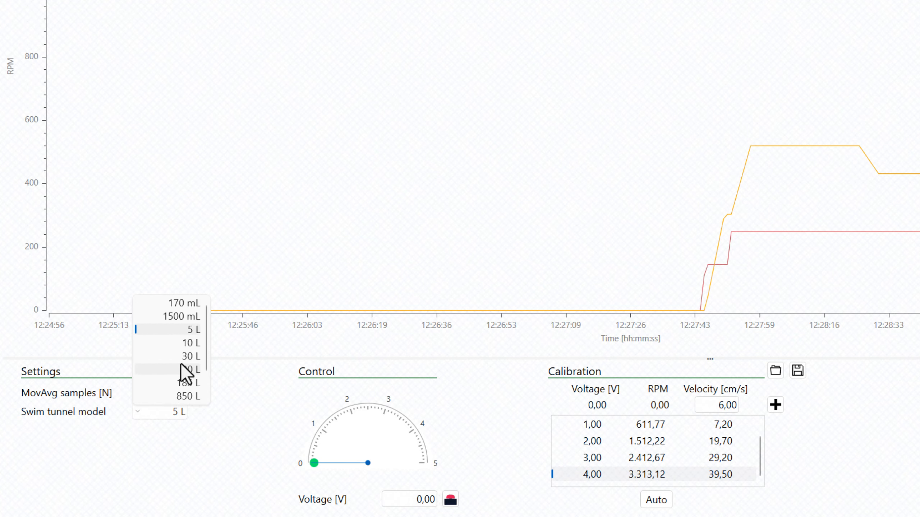
pyautogui.click(181, 303)
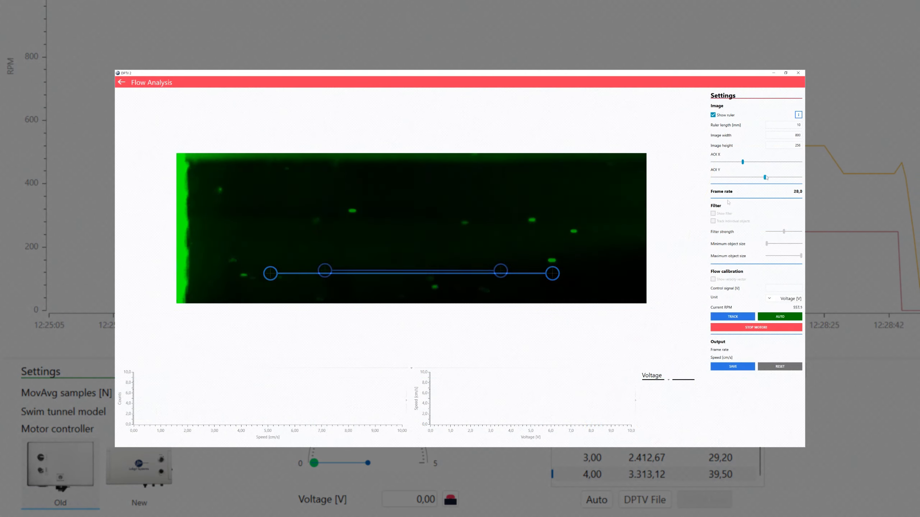
# In the DPTV flow analysis, align the 10 mm ruler with the 9 and 10 marks of the scale image and edit the control signal.
pyautogui.moveTo(325, 271); pyautogui.dragTo(341, 233)
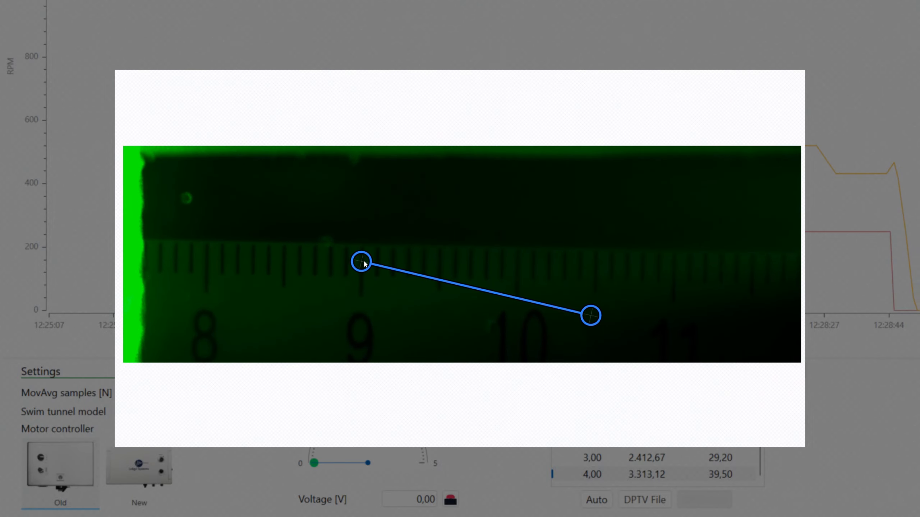
pyautogui.moveTo(500, 270)
pyautogui.mouseDown()
pyautogui.moveTo(437, 232)
pyautogui.moveTo(511, 263)
pyautogui.mouseUp()
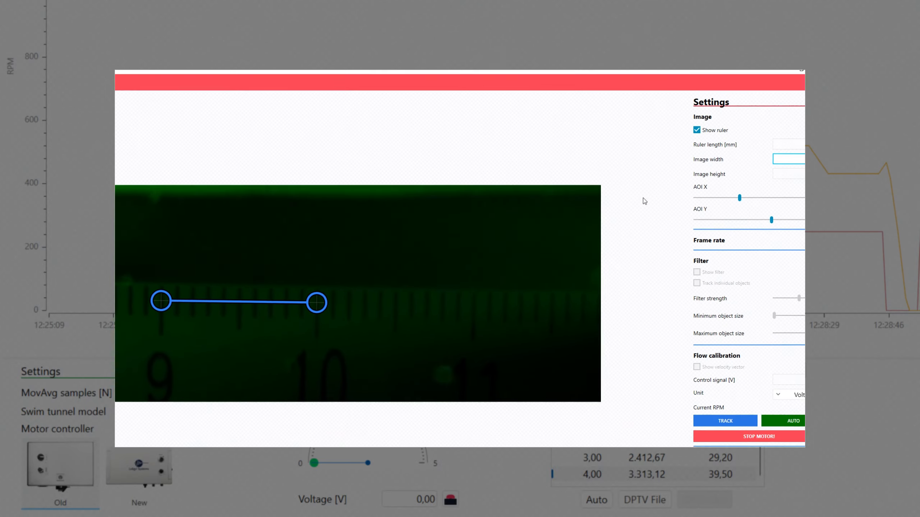
pyautogui.moveTo(791, 149); pyautogui.dragTo(801, 152)
pyautogui.press('Tab')
pyautogui.moveTo(787, 227); pyautogui.dragTo(801, 228)
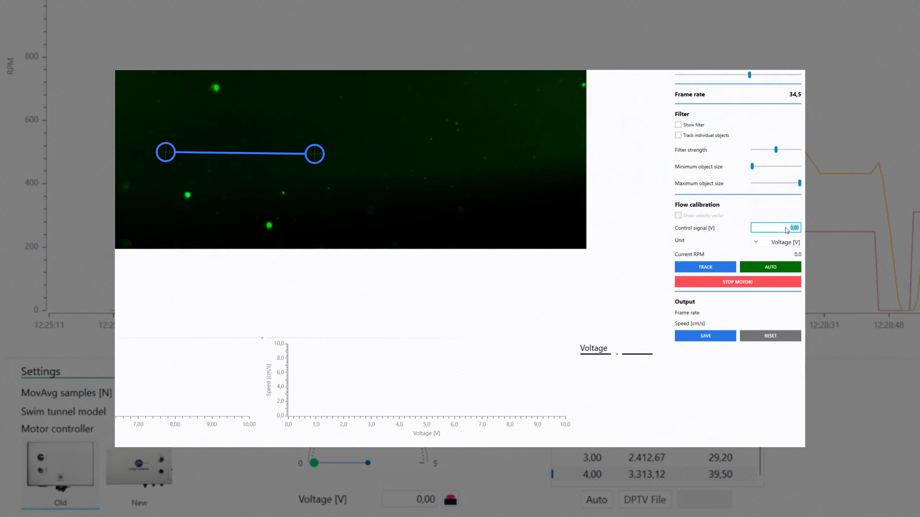
pyautogui.write('152,50')
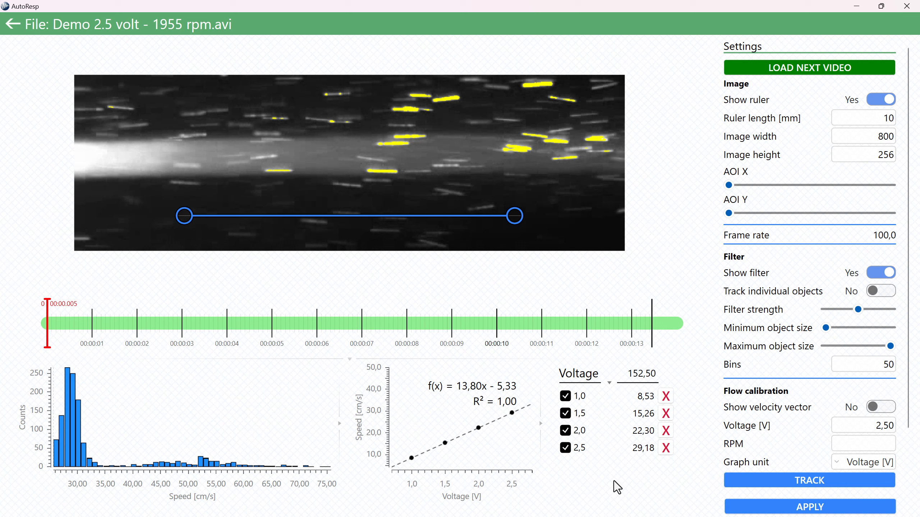
# Apply the flow calibration tracked from the demo videos and return from the calibration page to the start screen.
pyautogui.click(810, 507)
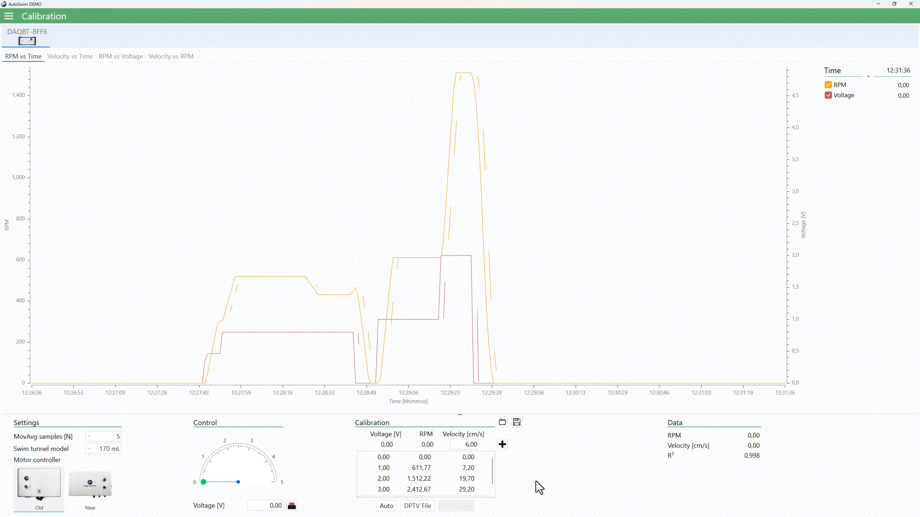
pyautogui.click(9, 16)
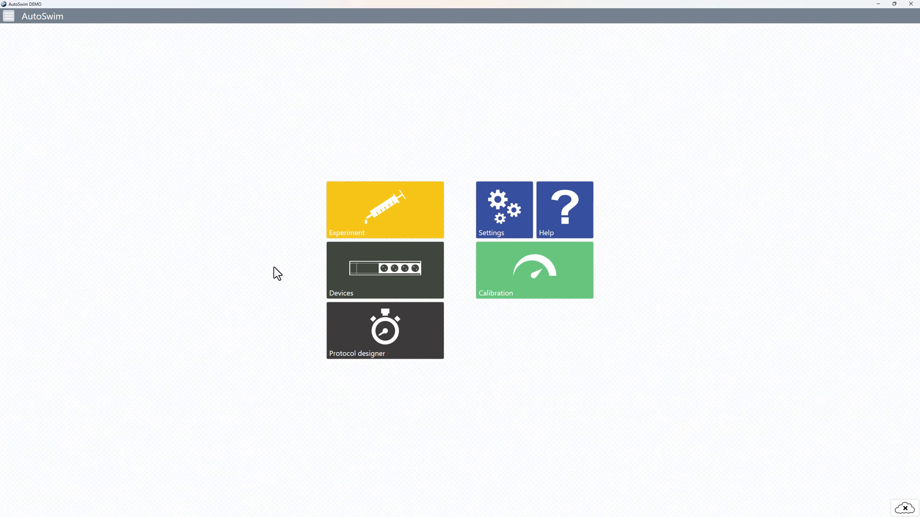